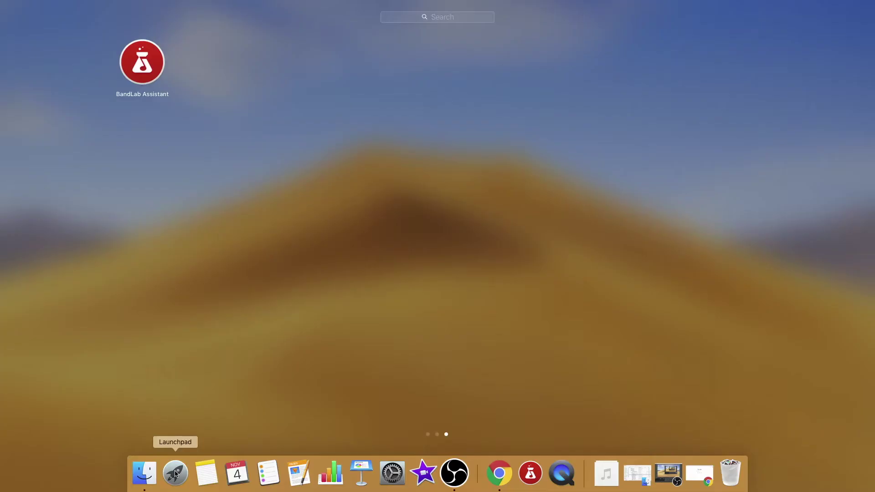
Step: Launch BandLab Assistant from its Launchpad page
{"action": "left_click", "coordinate": [142, 62]}
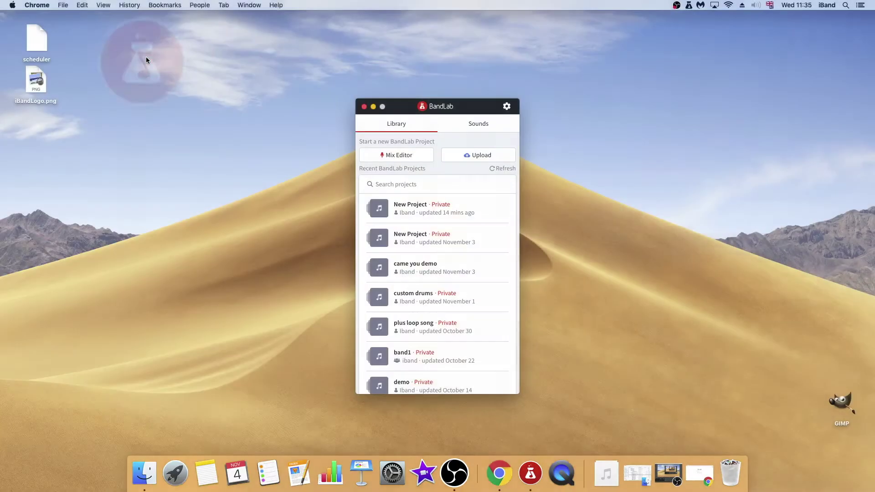
Step: Start a new BandLab project in the Mix Editor from BandLab Assistant
{"action": "left_click", "coordinate": [409, 159]}
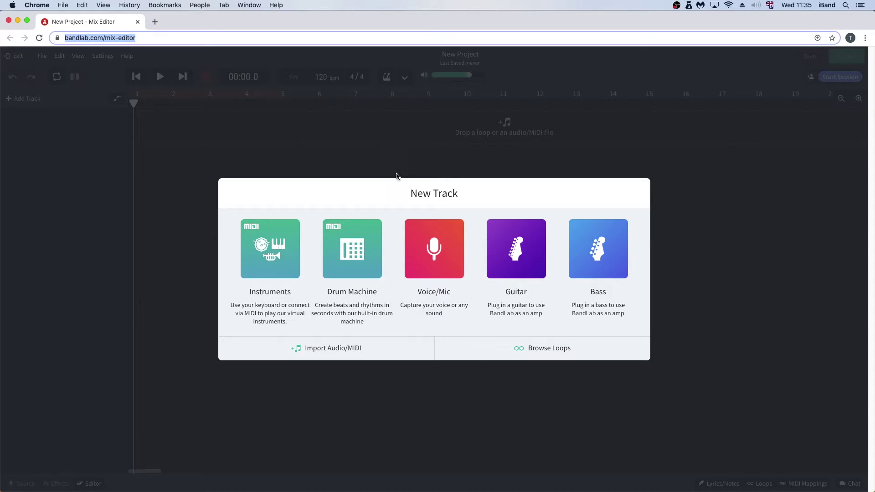
Step: Add a Drum Machine track with the 808 Kit, then close and reopen its instrument panel
{"action": "left_click", "coordinate": [365, 239]}
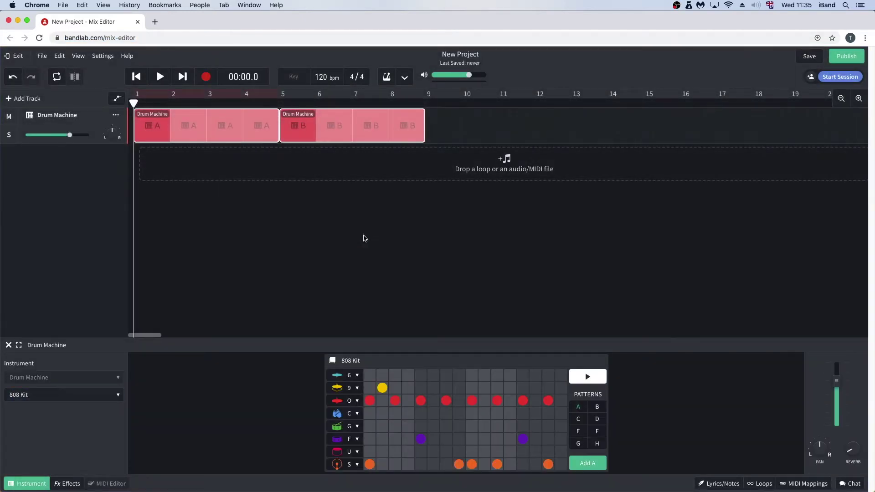
{"action": "left_click", "coordinate": [235, 135]}
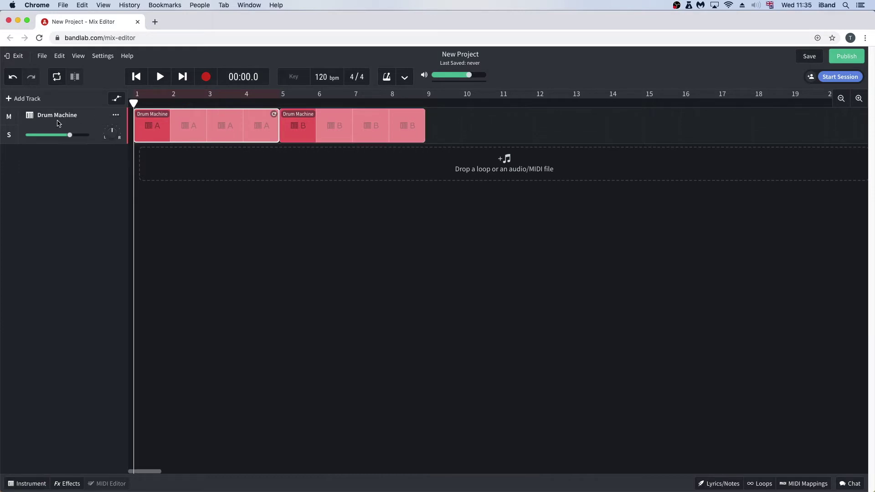
{"action": "left_click", "coordinate": [30, 117]}
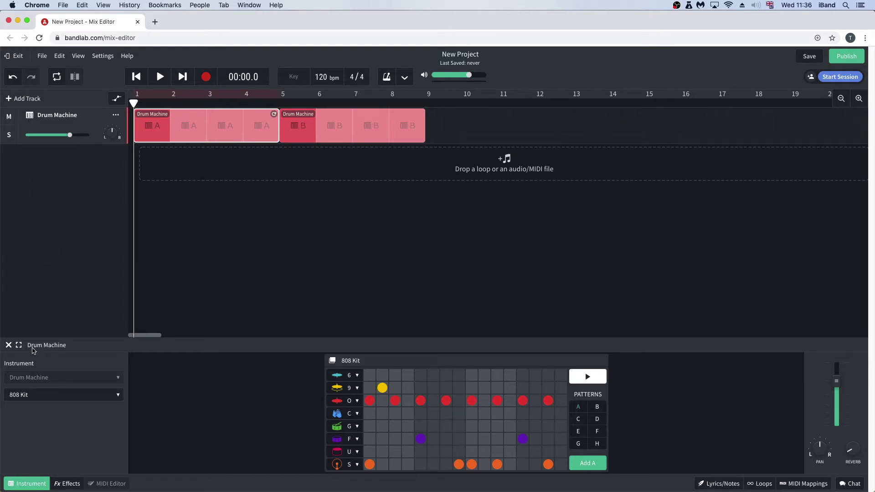
Step: Switch the drum kit to Compton Kit, then to Pad Kits > Percussion Plonk
{"action": "left_click", "coordinate": [30, 396]}
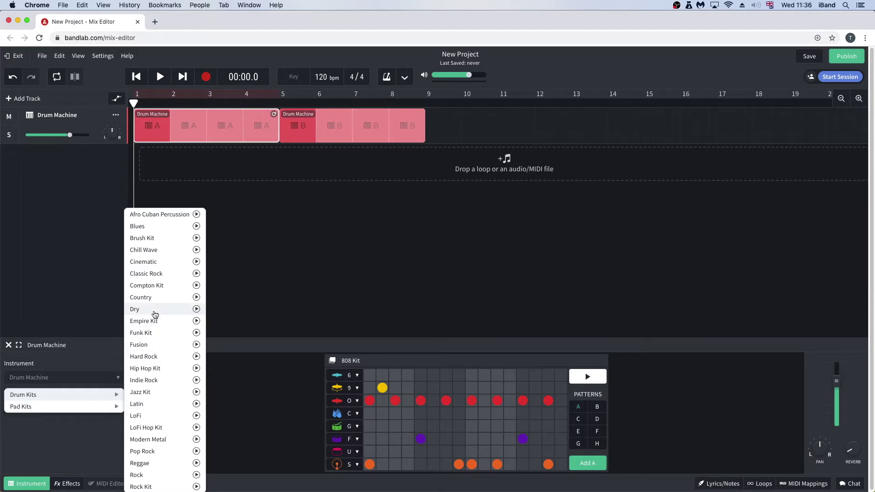
{"action": "left_click", "coordinate": [146, 285]}
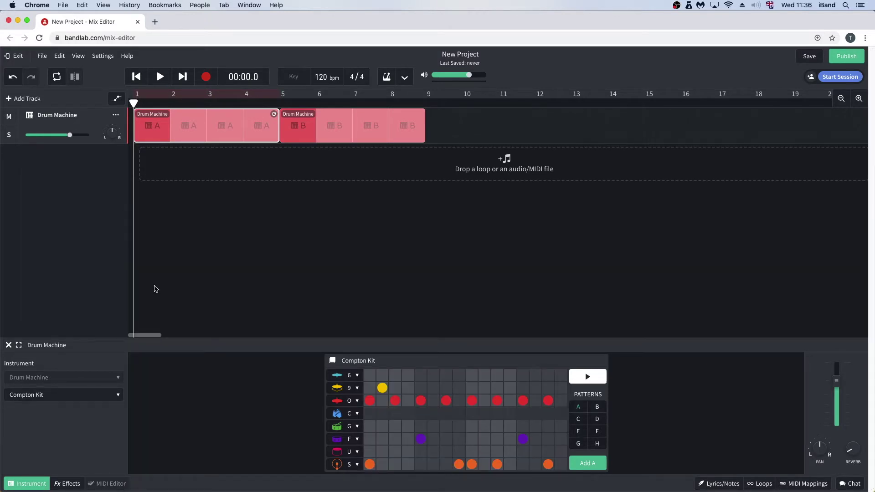
{"action": "left_click", "coordinate": [66, 395]}
{"action": "mouse_move", "coordinate": [62, 407]}
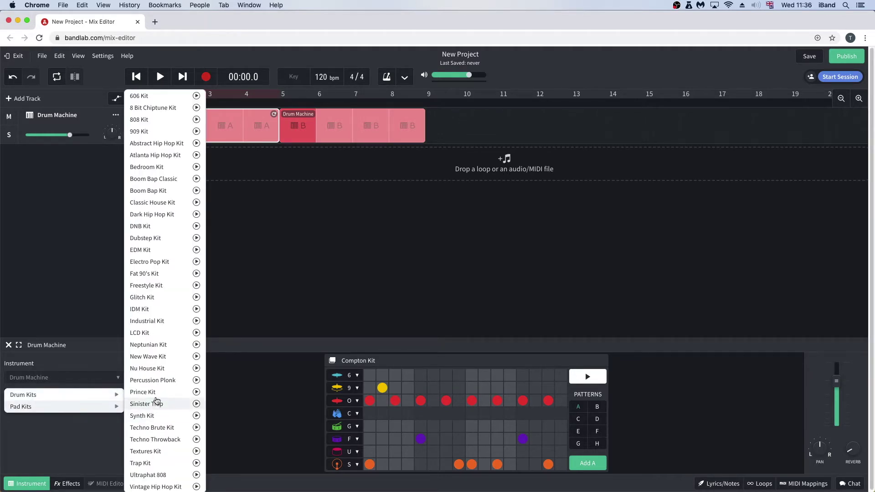
{"action": "left_click", "coordinate": [157, 383]}
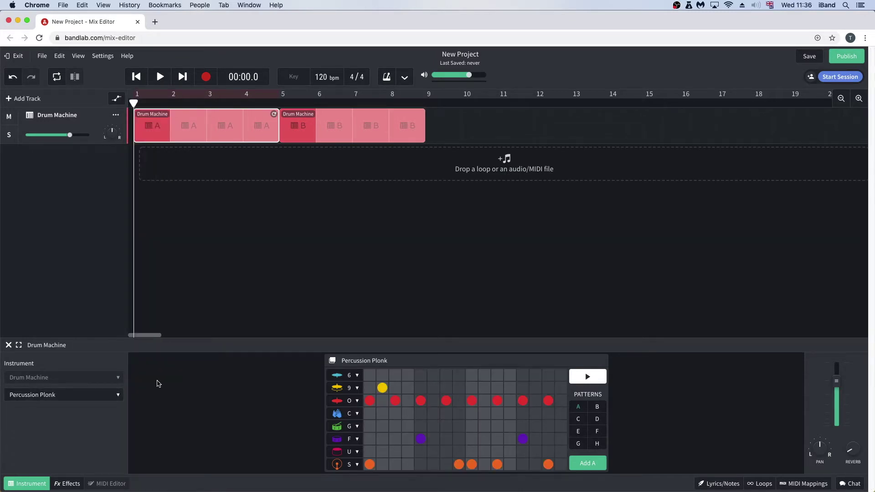
Step: Preview the Glitch Kit sound from the kit list
{"action": "left_click", "coordinate": [102, 399]}
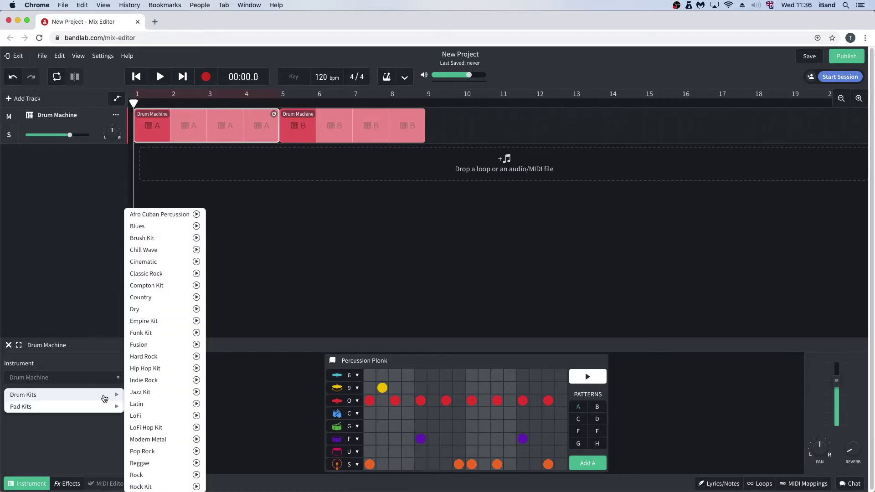
{"action": "mouse_move", "coordinate": [104, 410]}
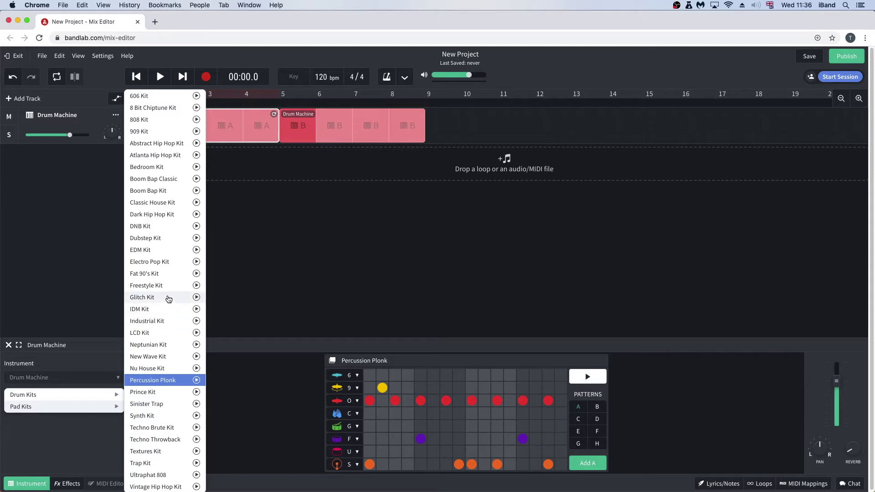
{"action": "left_click", "coordinate": [196, 298]}
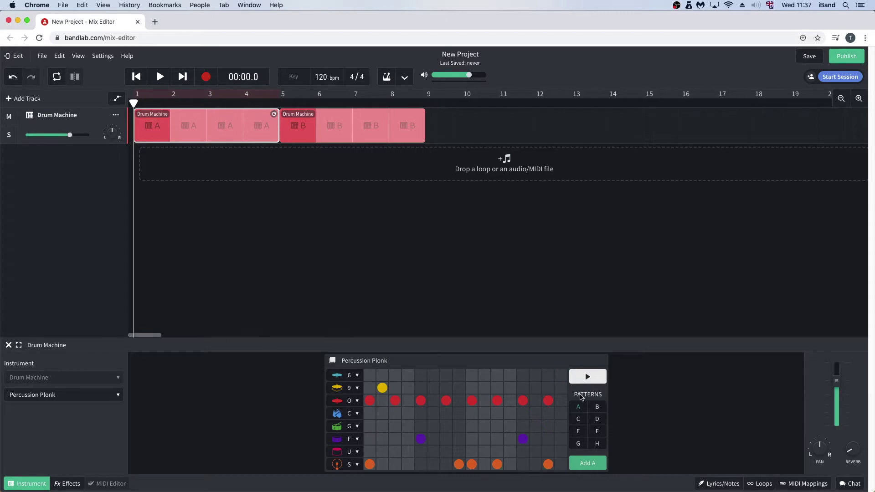
Step: Inspect patterns B, C, E, G and A, then play back pattern B
{"action": "left_click", "coordinate": [596, 406]}
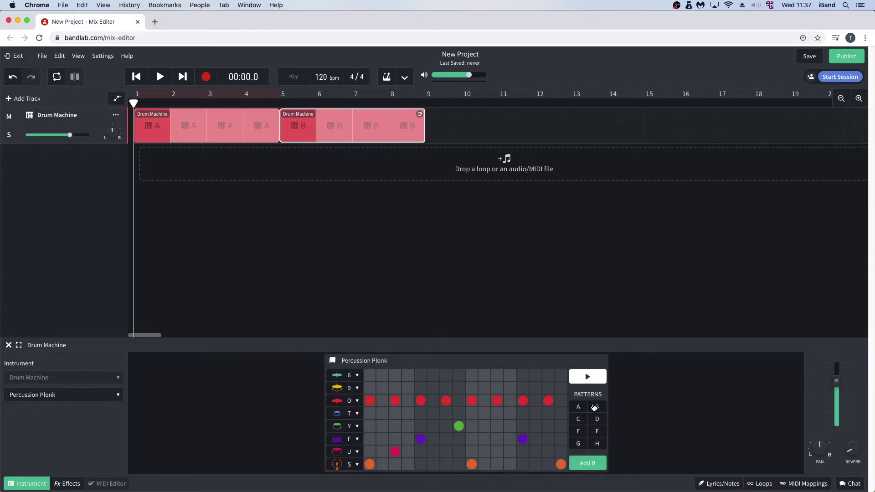
{"action": "left_click", "coordinate": [583, 418]}
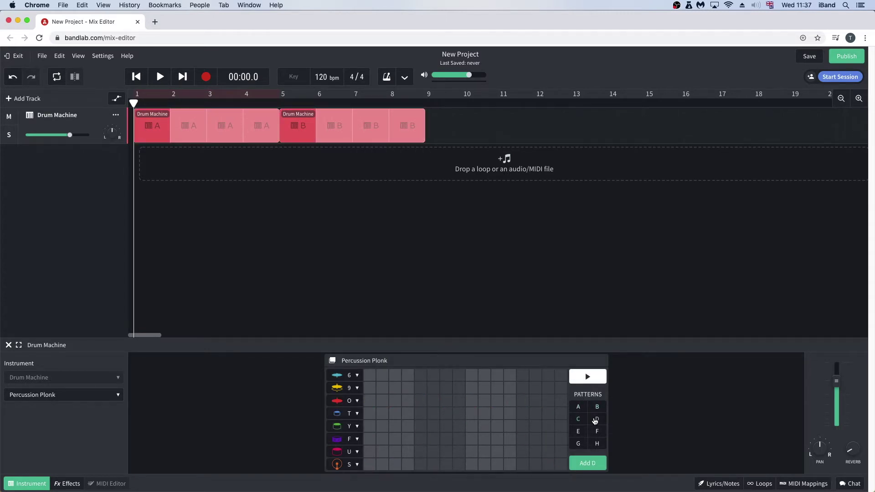
{"action": "left_click", "coordinate": [578, 431]}
{"action": "left_click", "coordinate": [579, 445]}
{"action": "left_click", "coordinate": [578, 409]}
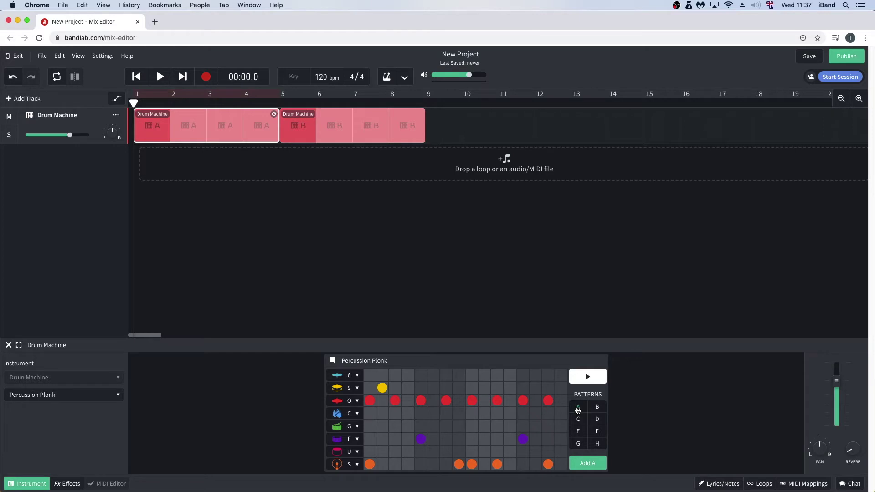
{"action": "left_click", "coordinate": [597, 406]}
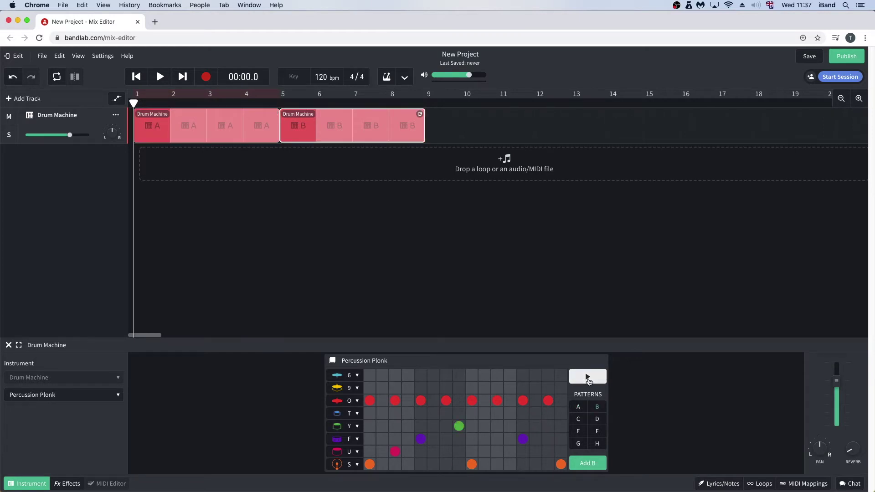
{"action": "left_click", "coordinate": [588, 381]}
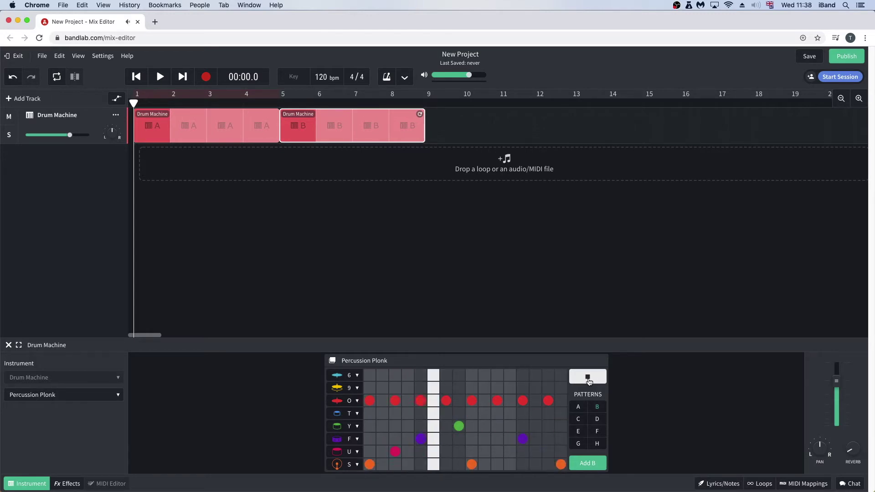
Step: Stop playback, toggle a step-14 note on and off, and change the top row to Cowbell
{"action": "left_click", "coordinate": [589, 381]}
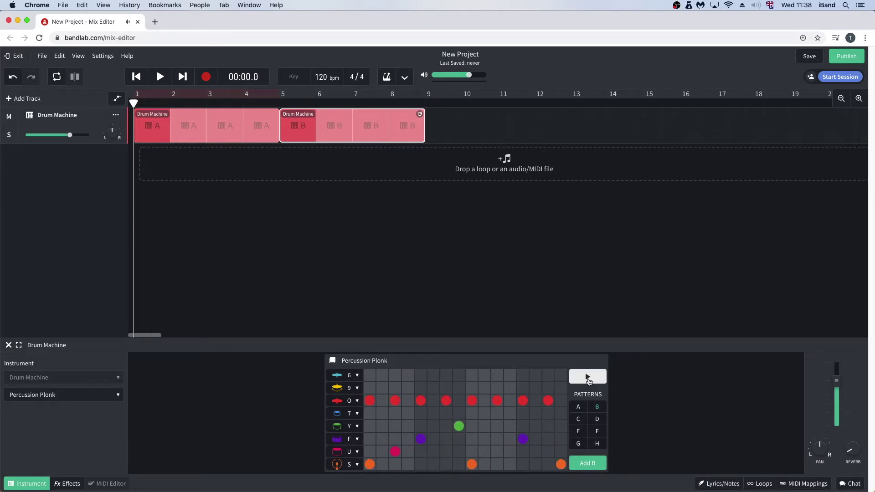
{"action": "left_click", "coordinate": [535, 375]}
{"action": "left_click", "coordinate": [535, 375]}
{"action": "left_click", "coordinate": [346, 378]}
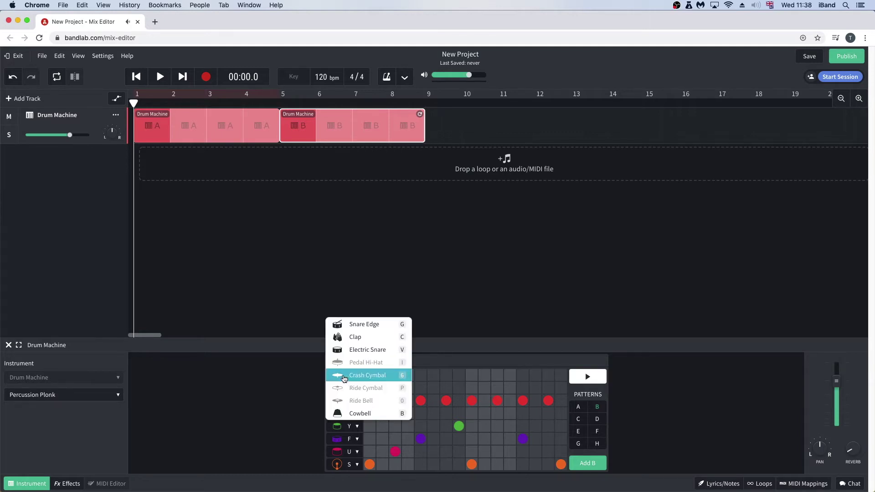
{"action": "left_click", "coordinate": [353, 413]}
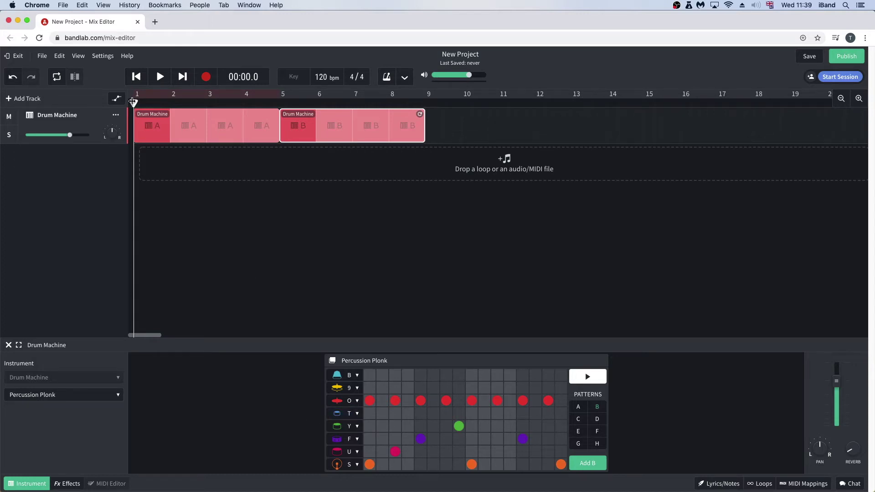
Step: Add a pattern A clip at bar 9 after the B clip and loop it past bar 11
{"action": "key", "text": "space"}
{"action": "left_click_drag", "start_coordinate": [158, 108], "coordinate": [406, 113]}
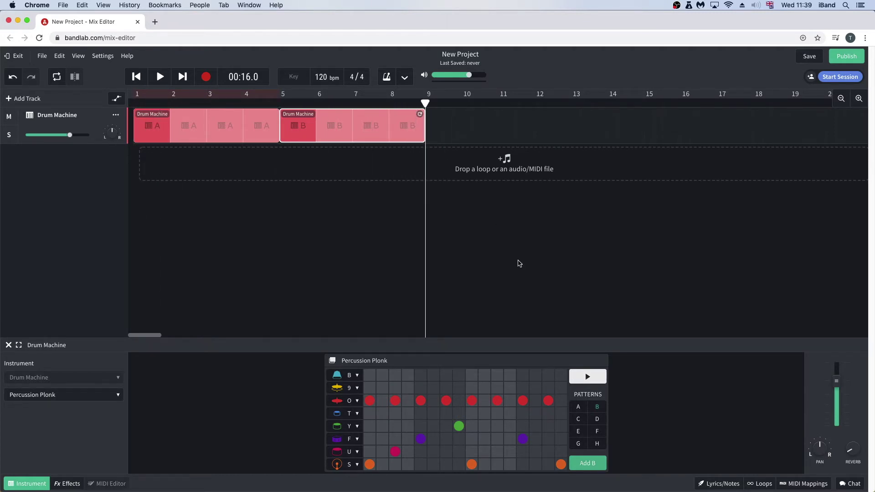
{"action": "left_click", "coordinate": [578, 410]}
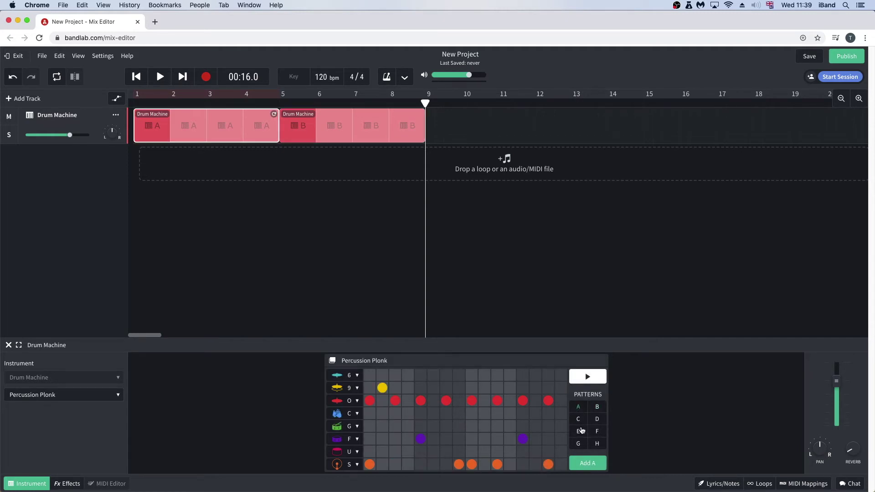
{"action": "left_click", "coordinate": [588, 463]}
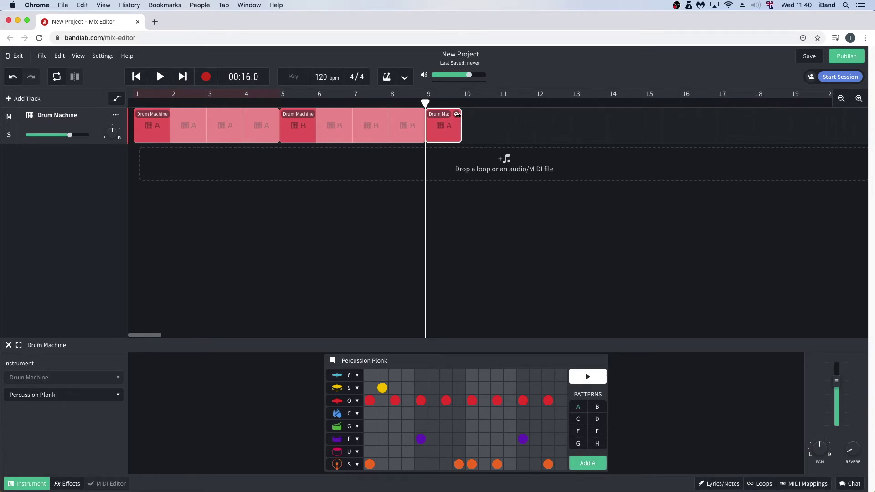
{"action": "left_click_drag", "start_coordinate": [457, 114], "coordinate": [502, 114]}
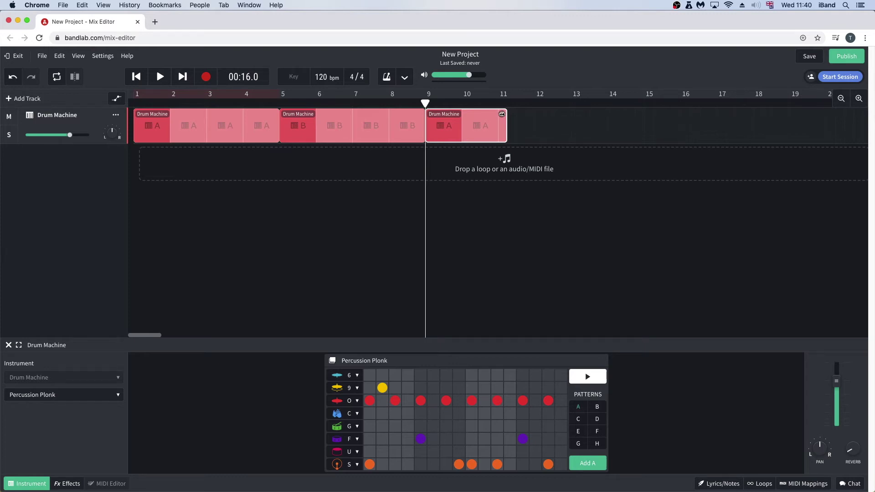
Step: Shorten and cut the last A clip, then undo to restore it at bars 9–11
{"action": "left_click_drag", "start_coordinate": [502, 114], "coordinate": [494, 114]}
{"action": "right_click", "coordinate": [462, 126]}
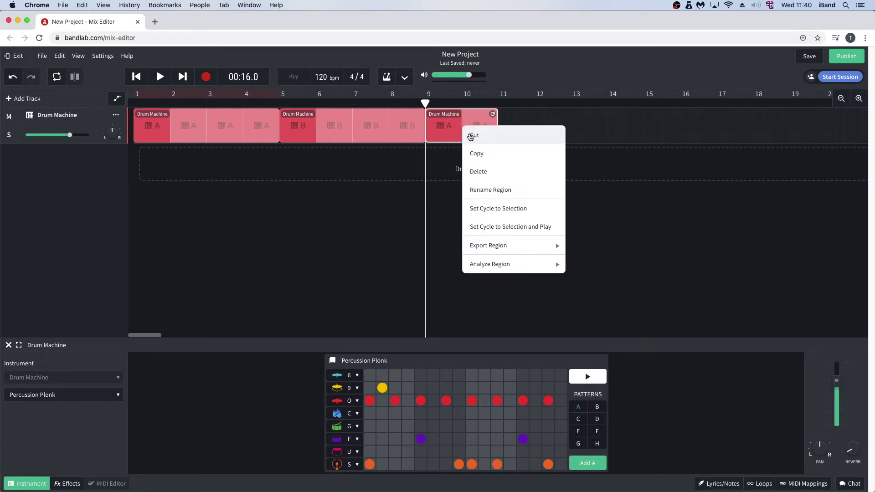
{"action": "left_click", "coordinate": [471, 136]}
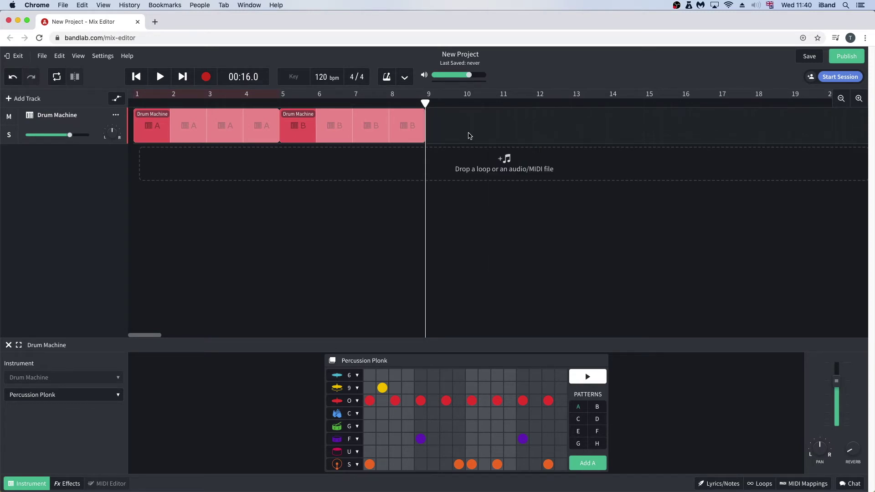
{"action": "left_click", "coordinate": [13, 81]}
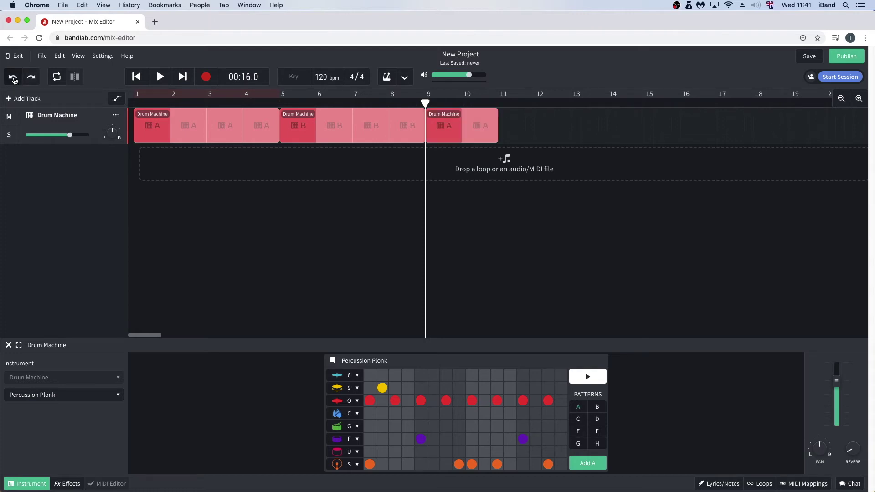
Step: Copy the last A region, paste it at bar 11, and play the arrangement from the start
{"action": "right_click", "coordinate": [469, 135]}
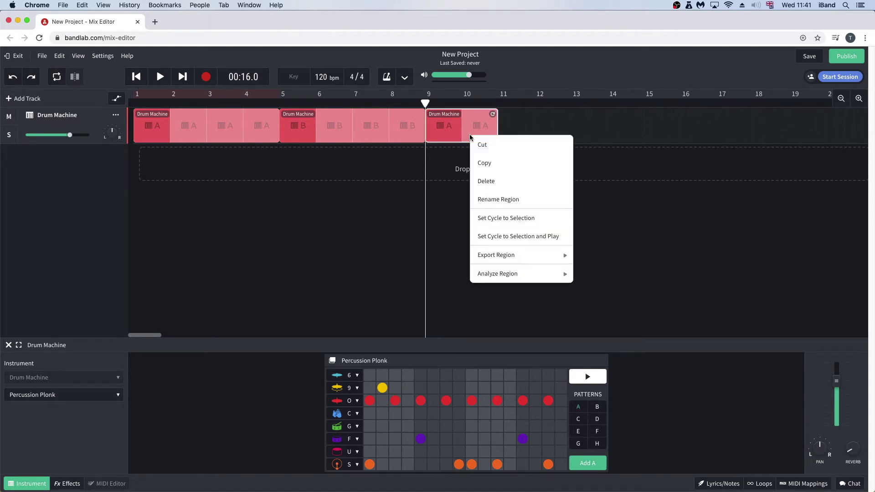
{"action": "left_click", "coordinate": [481, 163]}
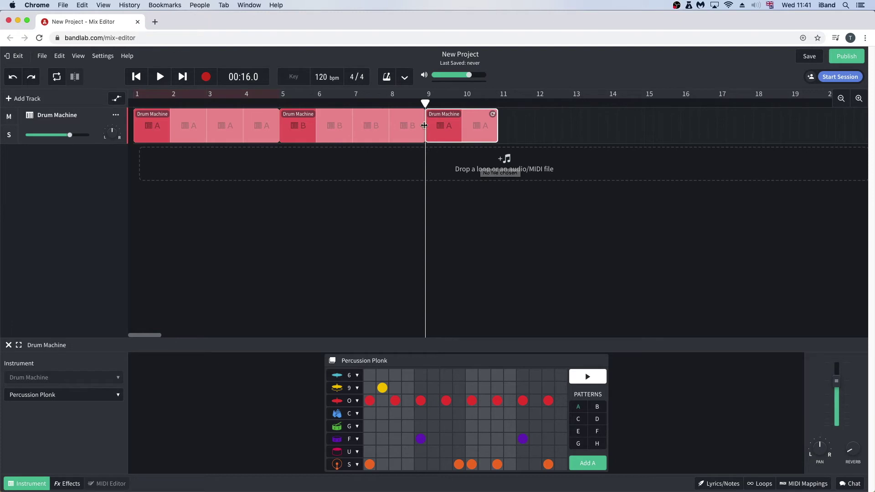
{"action": "left_click_drag", "start_coordinate": [425, 103], "coordinate": [499, 101]}
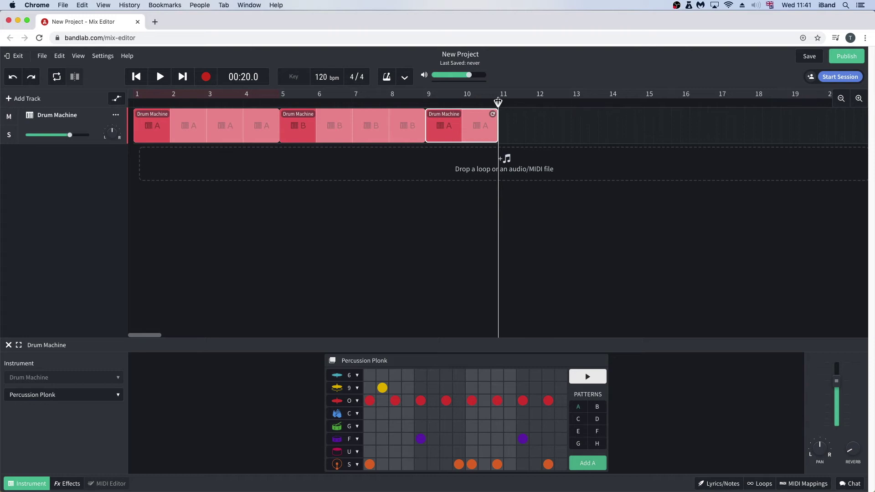
{"action": "right_click", "coordinate": [518, 125]}
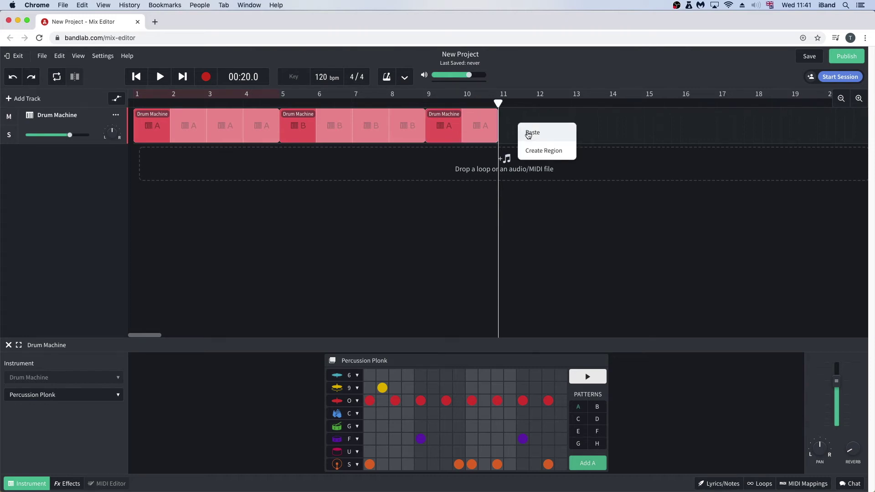
{"action": "left_click", "coordinate": [528, 133]}
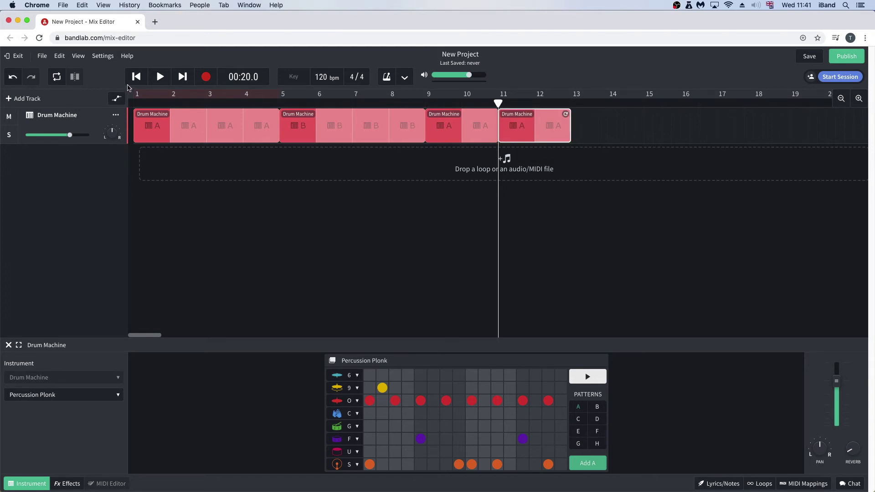
{"action": "left_click", "coordinate": [137, 77]}
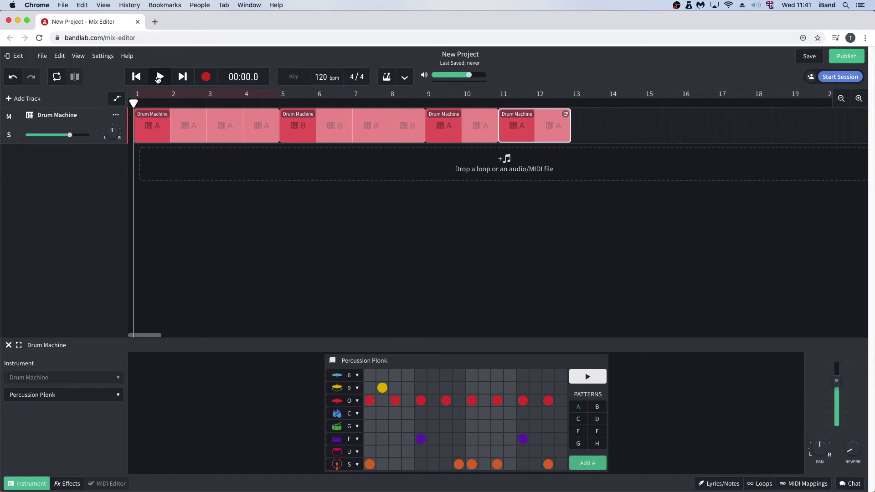
{"action": "left_click", "coordinate": [159, 77]}
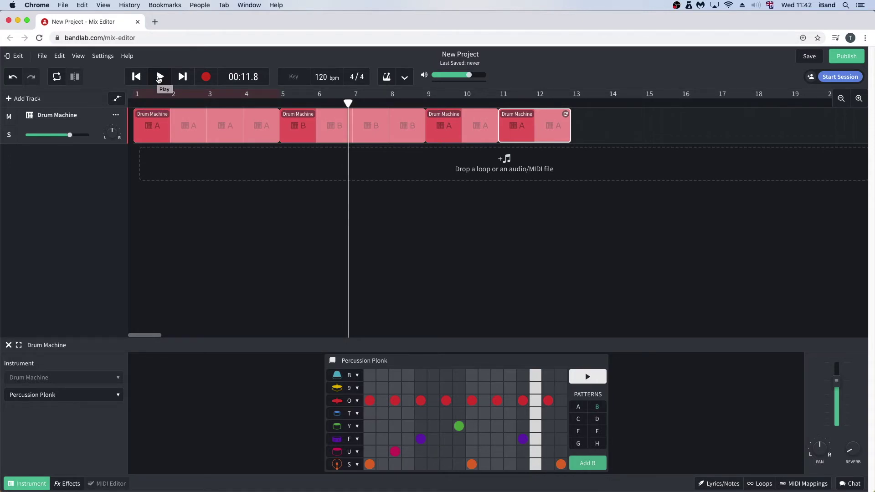
Step: Set the project tempo to 144 bpm
{"action": "left_click", "coordinate": [323, 78]}
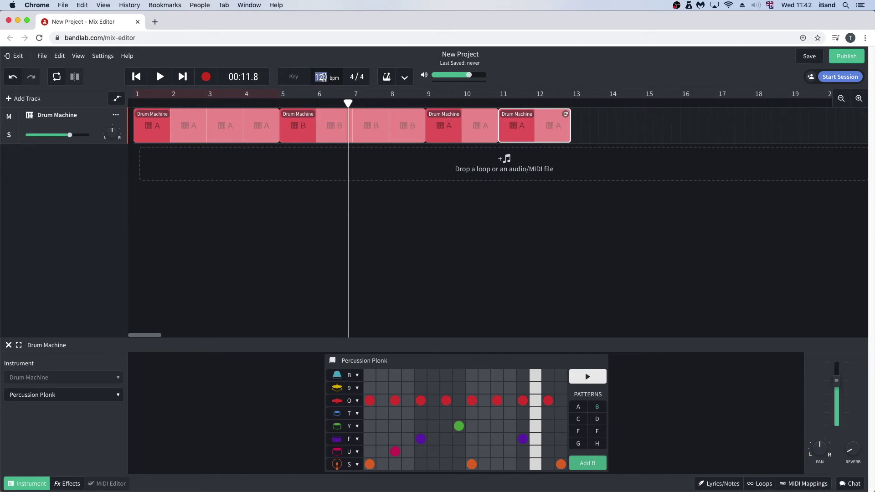
{"action": "type", "text": "144"}
{"action": "key", "text": "Return"}
Step: Lower the Drum Machine track volume to -12.6 dB and pan it to -3
{"action": "mouse_move", "coordinate": [69, 137]}
{"action": "mouse_move", "coordinate": [70, 137]}
{"action": "left_mouse_down"}
{"action": "mouse_move", "coordinate": [48, 139]}
{"action": "mouse_move", "coordinate": [73, 140]}
{"action": "left_mouse_up"}
{"action": "mouse_move", "coordinate": [112, 136]}
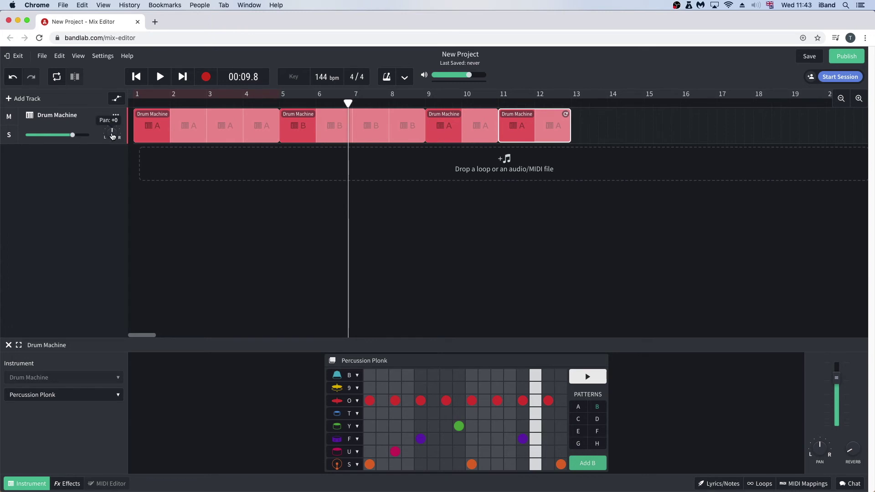
{"action": "left_click_drag", "start_coordinate": [113, 132], "coordinate": [89, 137]}
Step: Try the Garage Band effects preset on the Drum Machine track, then reset it to None
{"action": "left_click", "coordinate": [67, 484]}
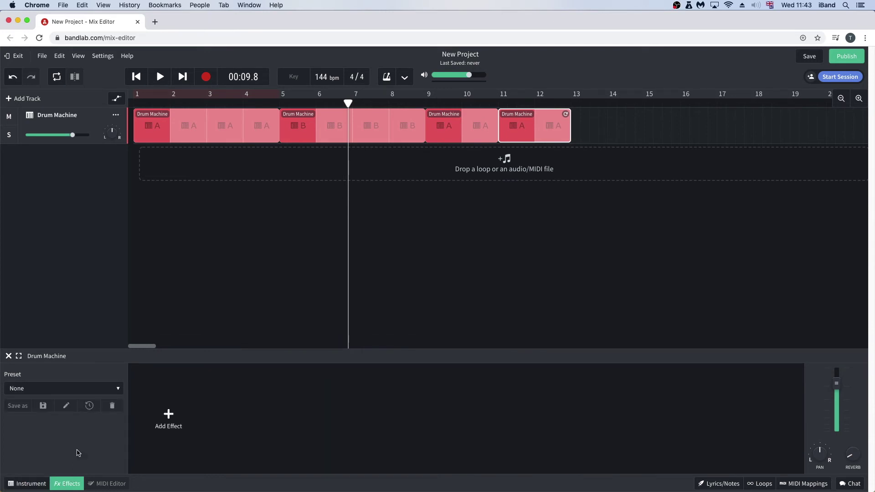
{"action": "left_click", "coordinate": [91, 393]}
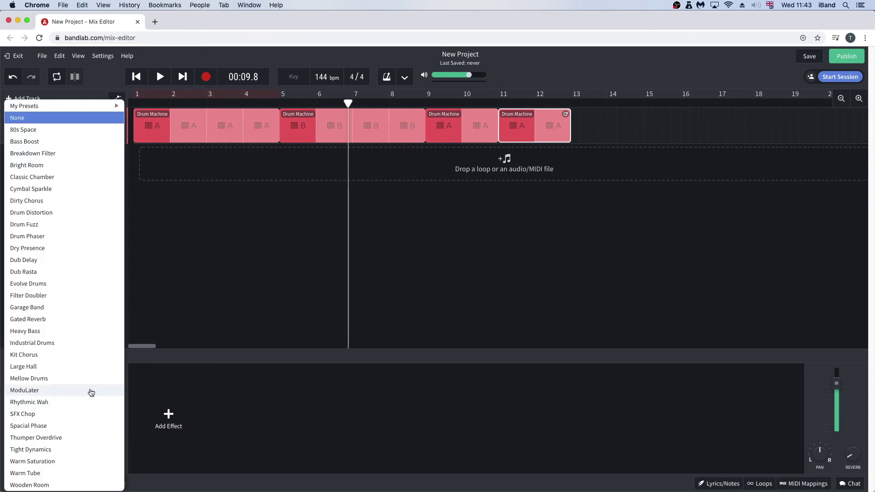
{"action": "left_click", "coordinate": [77, 310]}
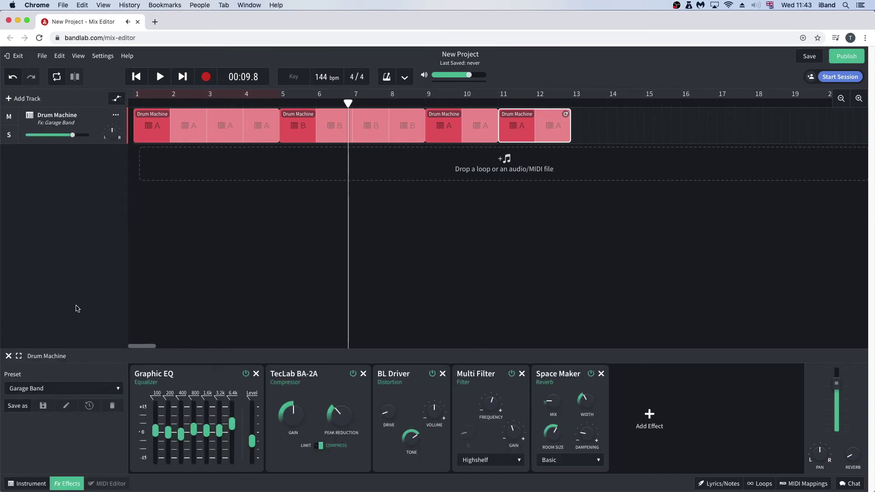
{"action": "left_click", "coordinate": [117, 390]}
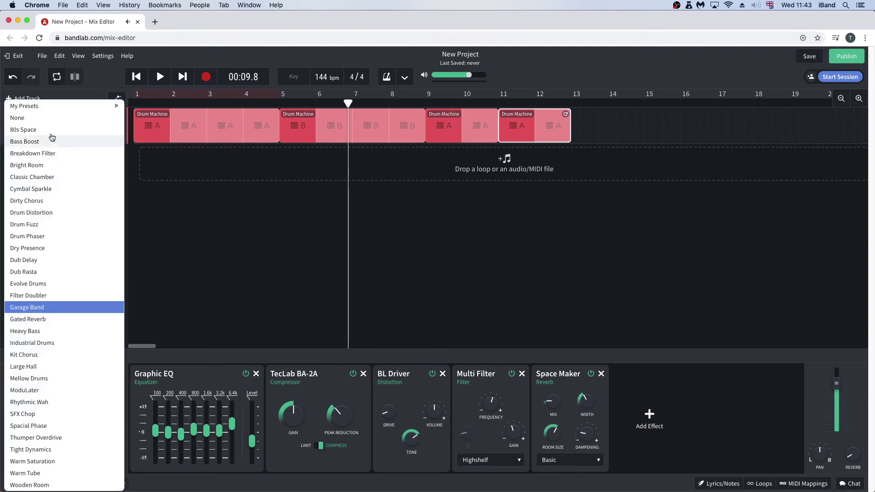
{"action": "left_click", "coordinate": [54, 119]}
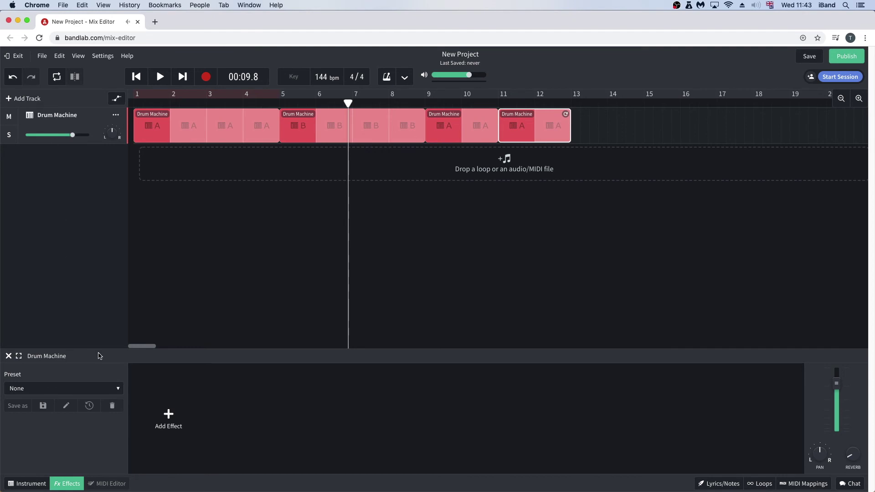
{"action": "left_click", "coordinate": [168, 414]}
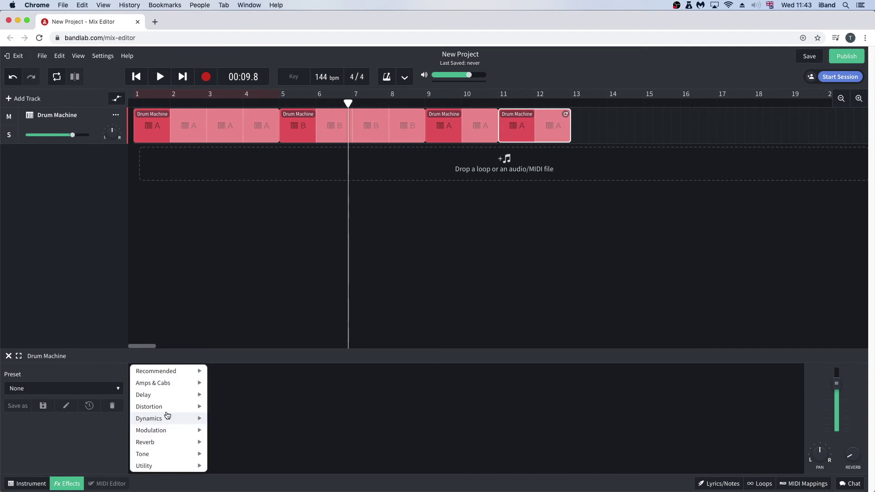
{"action": "mouse_move", "coordinate": [167, 415]}
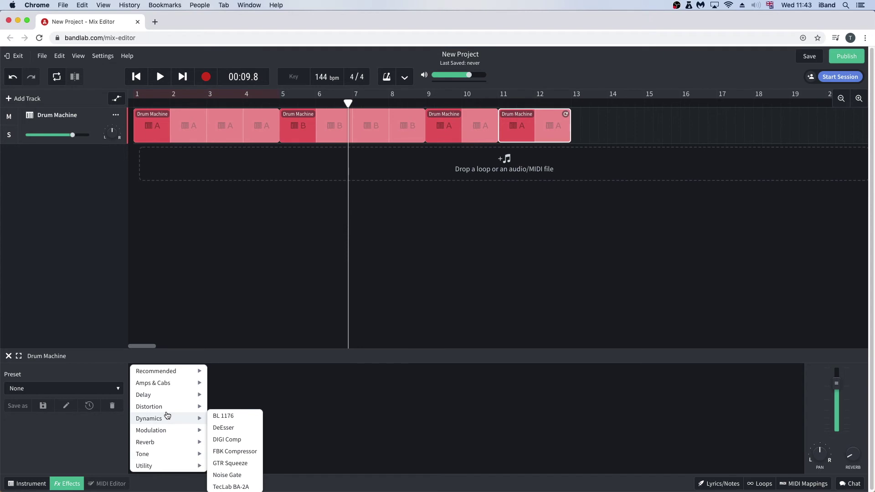
{"action": "mouse_move", "coordinate": [163, 396]}
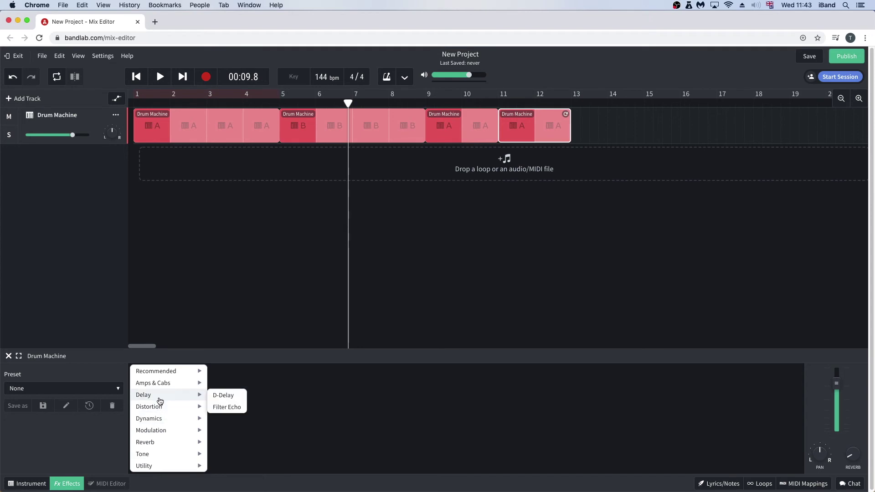
{"action": "left_click", "coordinate": [229, 397]}
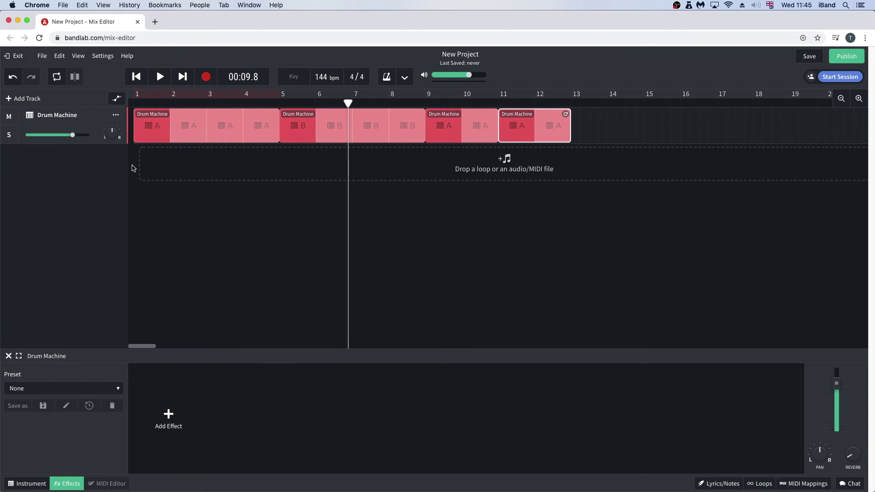
Step: Export the Drum Machine track as a MIDI file and then as a WAV file
{"action": "left_click", "coordinate": [116, 116]}
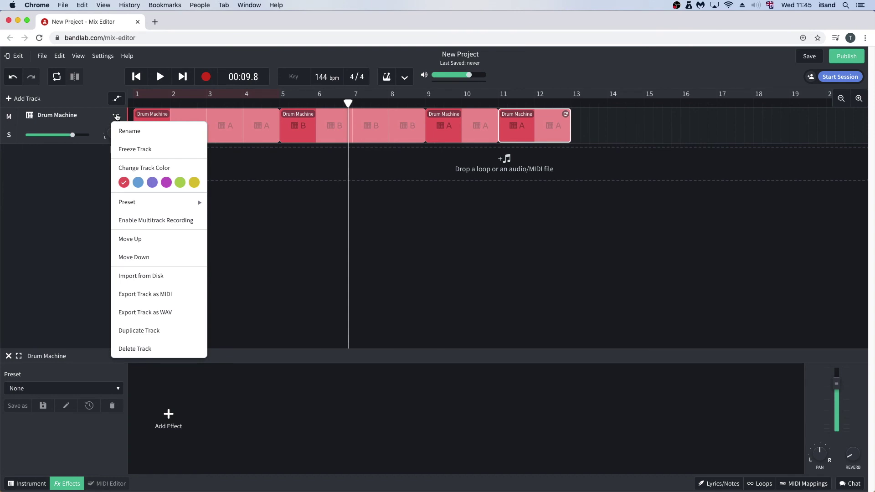
{"action": "left_click", "coordinate": [149, 295]}
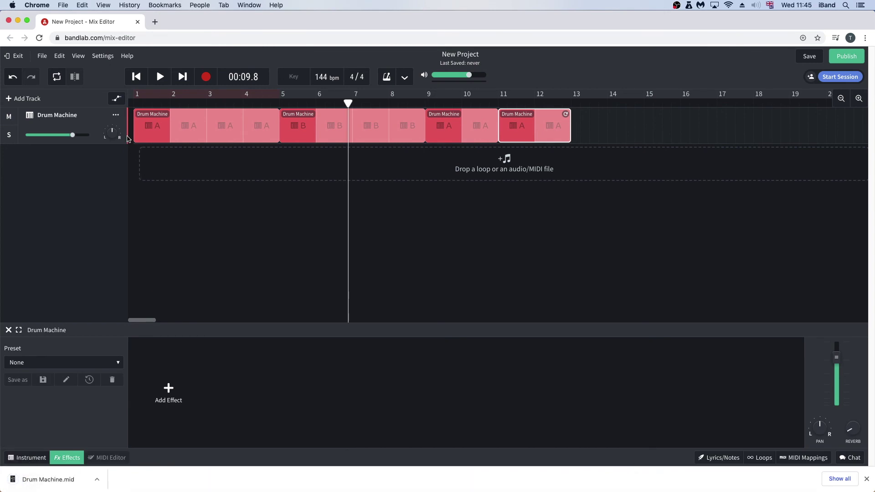
{"action": "left_click", "coordinate": [116, 116]}
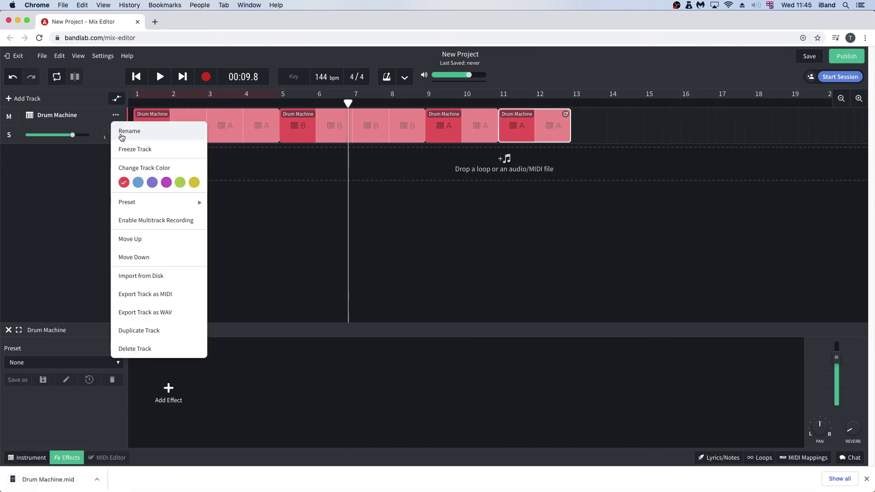
{"action": "left_click", "coordinate": [144, 313]}
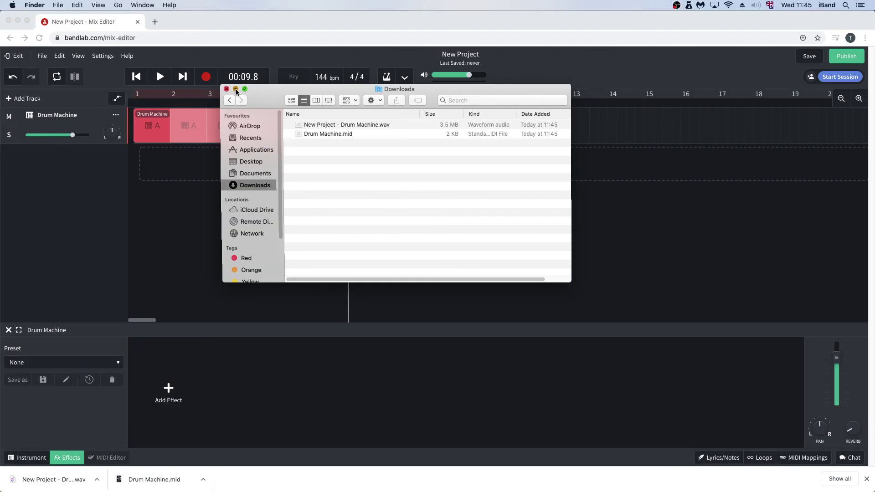
Step: Minimize the Finder Downloads window showing Drum Machine.mid and New Project - Drum Machine.wav
{"action": "left_click", "coordinate": [236, 90]}
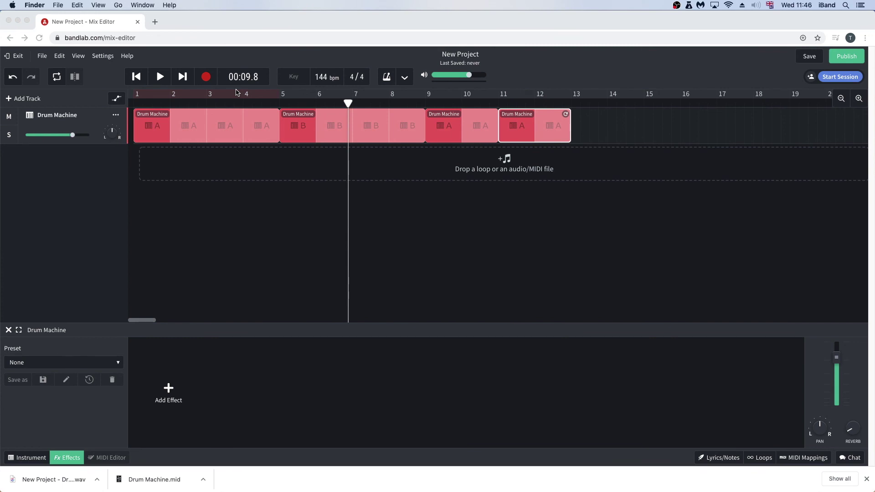
Step: Return to the browser and save the New Project for the first time
{"action": "left_click", "coordinate": [814, 59]}
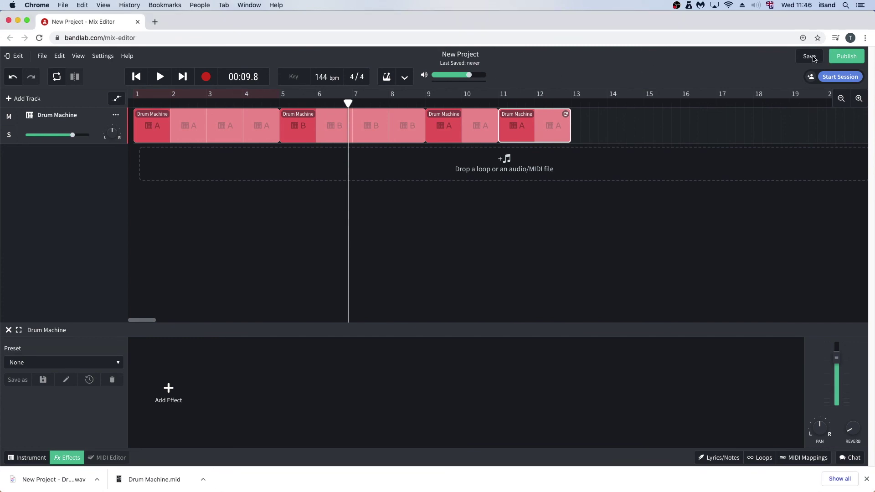
{"action": "left_click", "coordinate": [809, 56]}
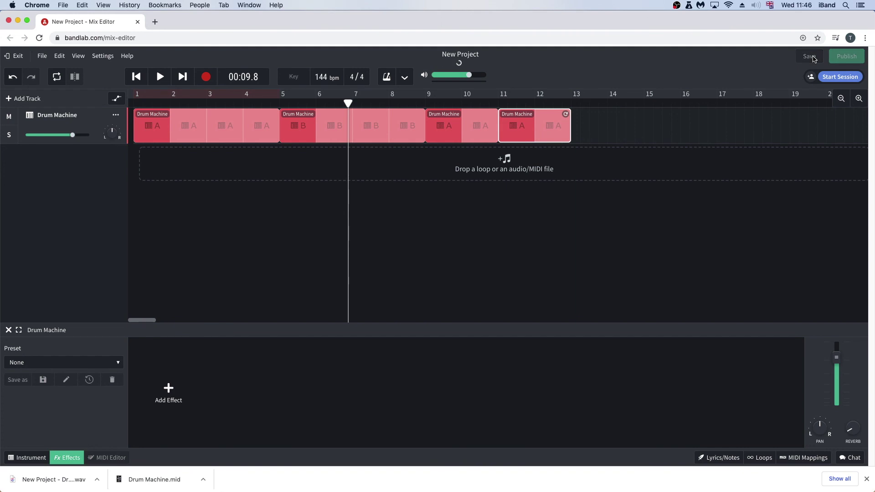